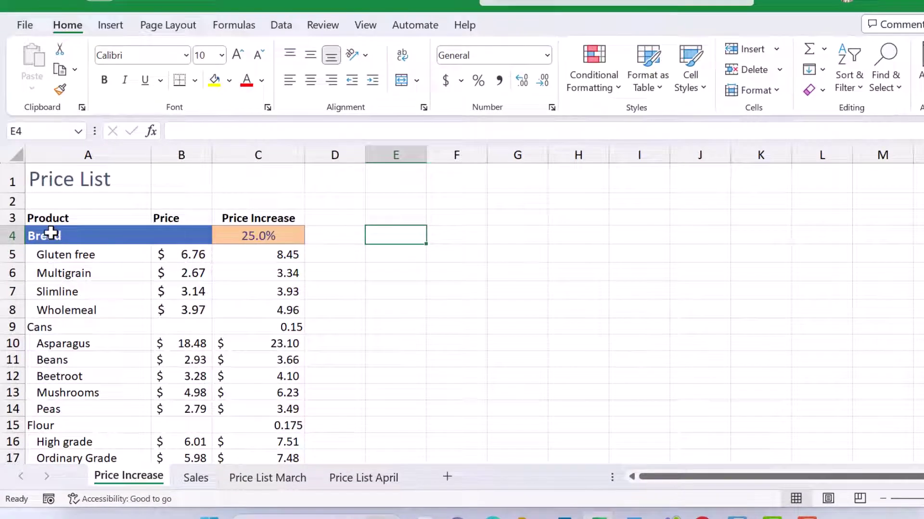
Copy the Bread row A4:C4 and paste only its formatting onto the Cans row A9:C9.
drag(52, 236, 257, 235)
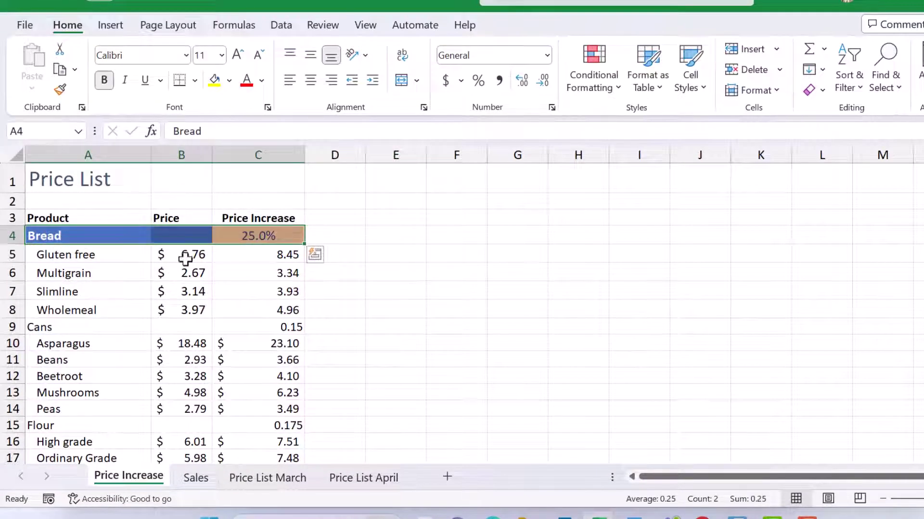
right_click(117, 234)
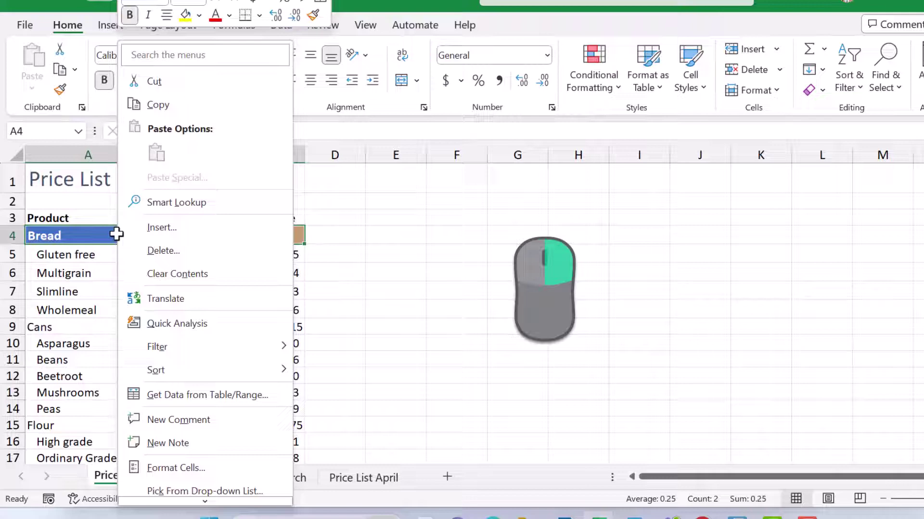
click(164, 106)
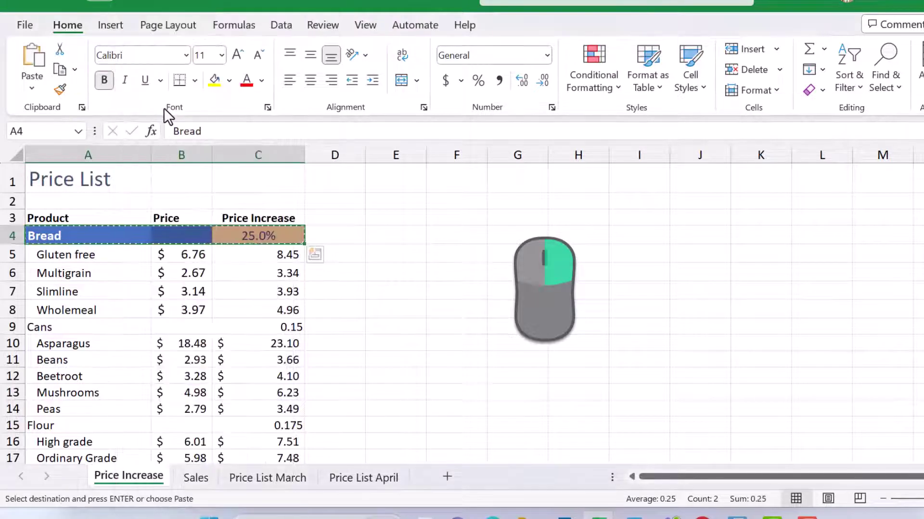
click(66, 328)
drag(66, 327, 247, 332)
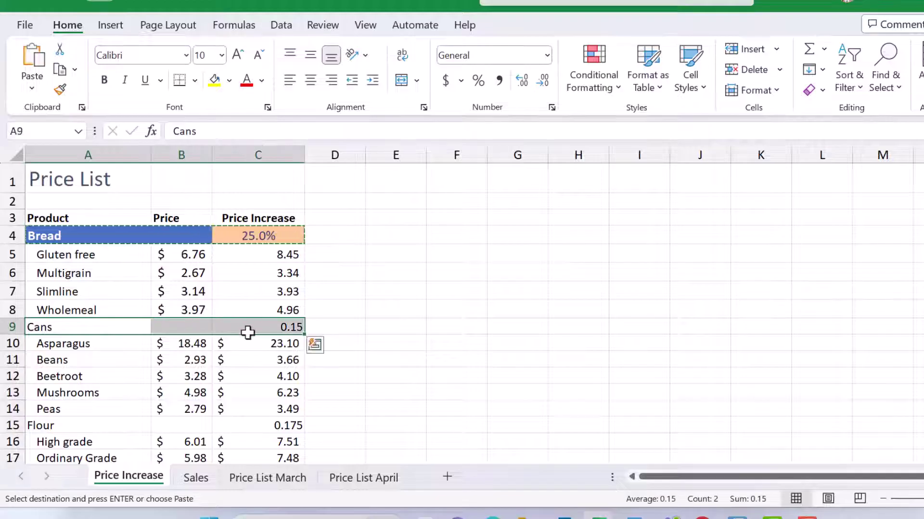
right_click(108, 327)
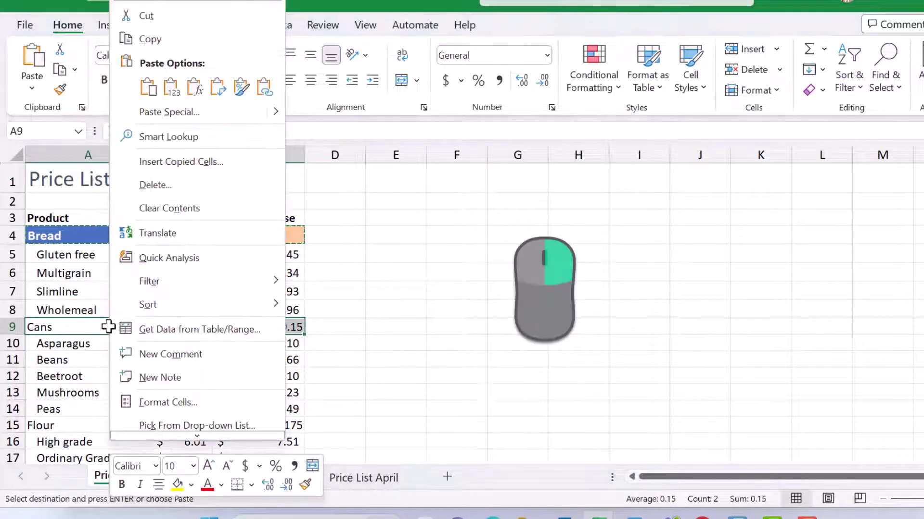
click(242, 87)
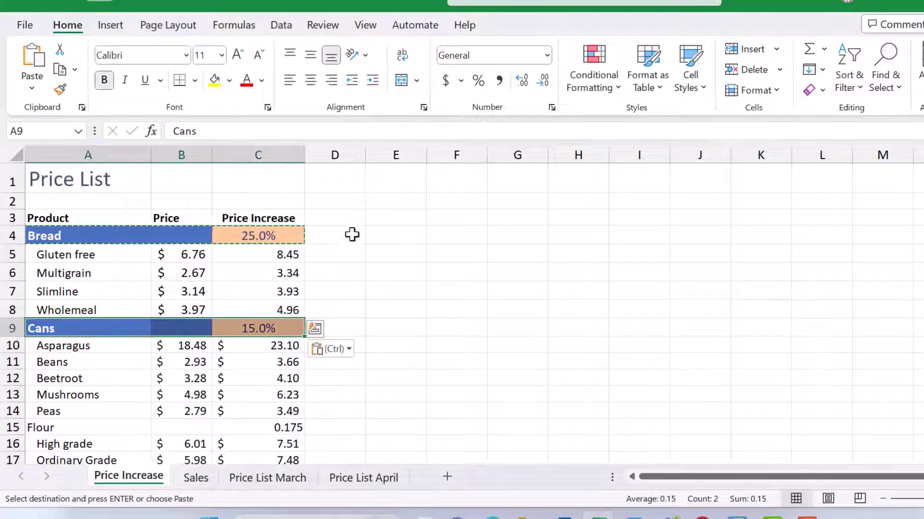
click(391, 236)
key(Escape)
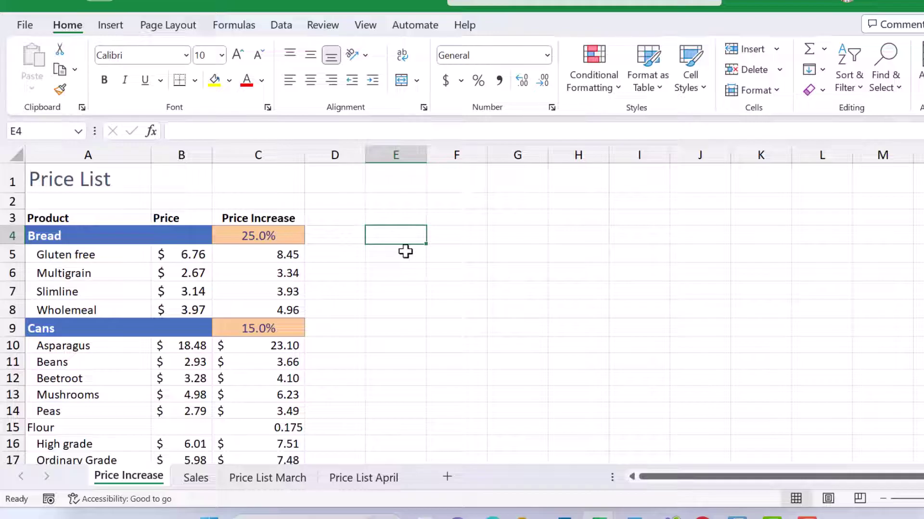
Repeat the formatting-only paste from A4:C4 onto A9:C9 so Cans shows an orange 15.0%.
drag(99, 230, 278, 237)
right_click(275, 237)
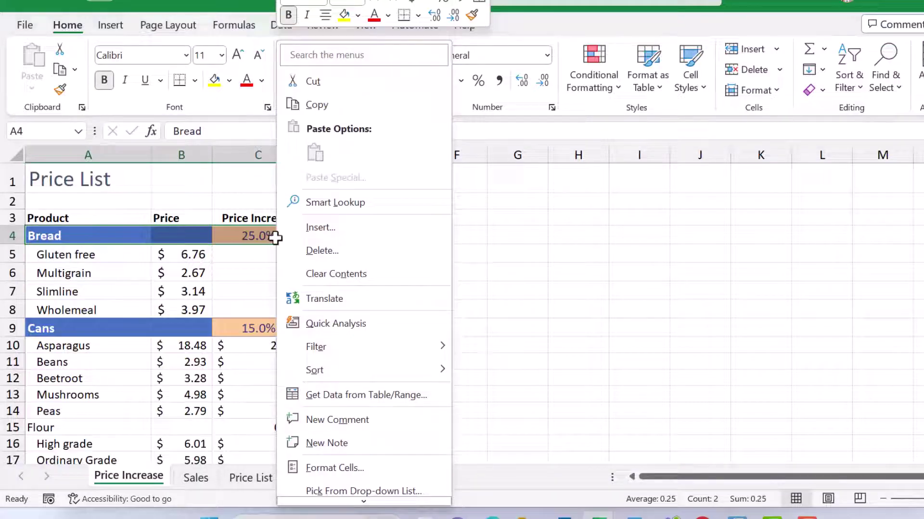
click(325, 107)
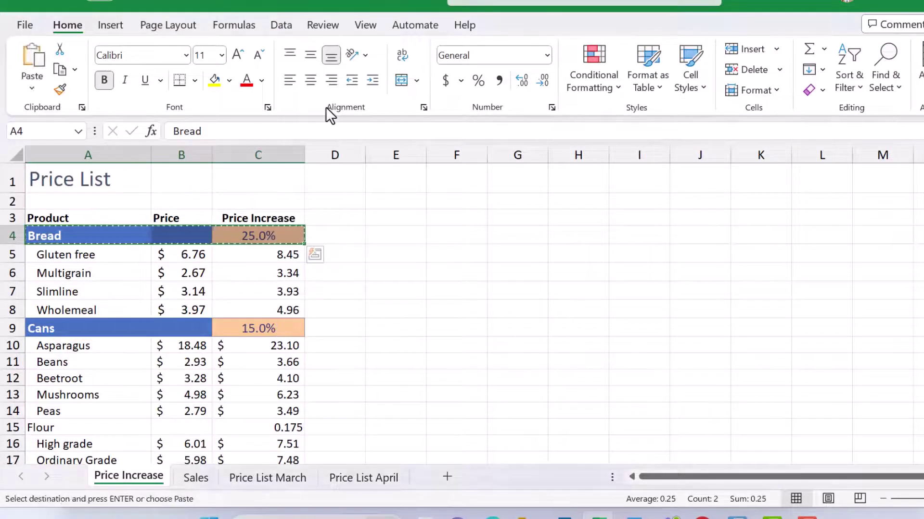
drag(84, 330, 263, 325)
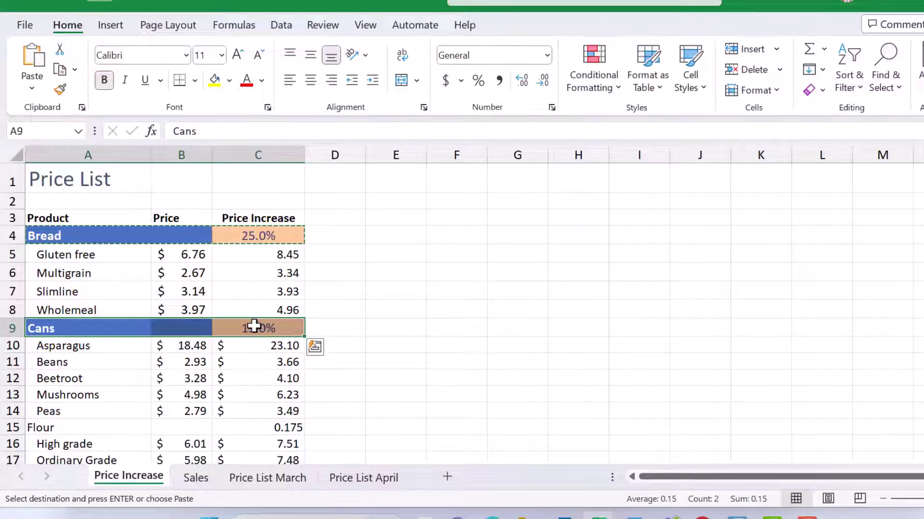
right_click(253, 326)
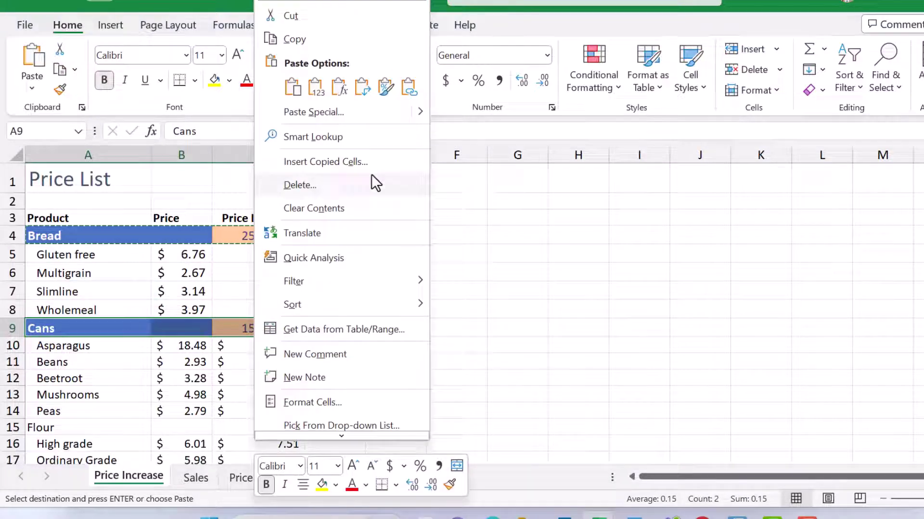
click(385, 88)
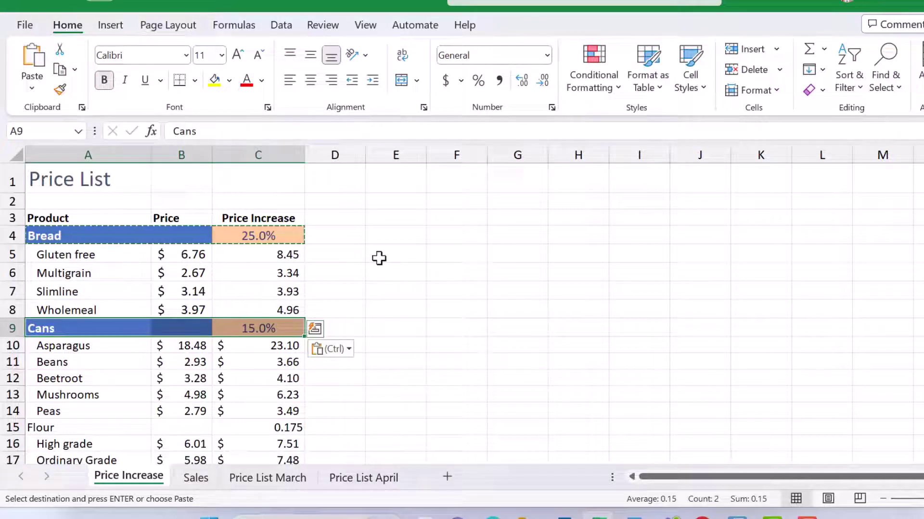
Paint the Cans row's blue heading formatting onto Flour row A15:C15, giving an orange 17.5%.
key(Escape)
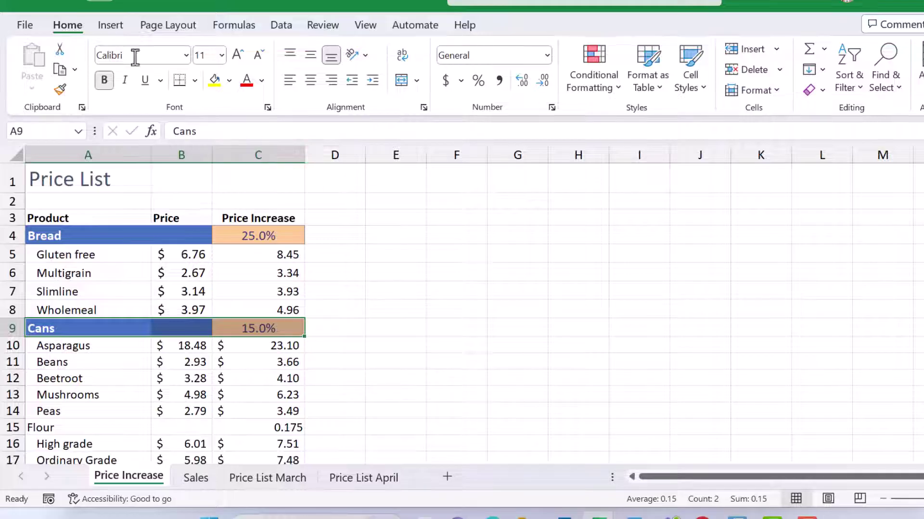
click(60, 90)
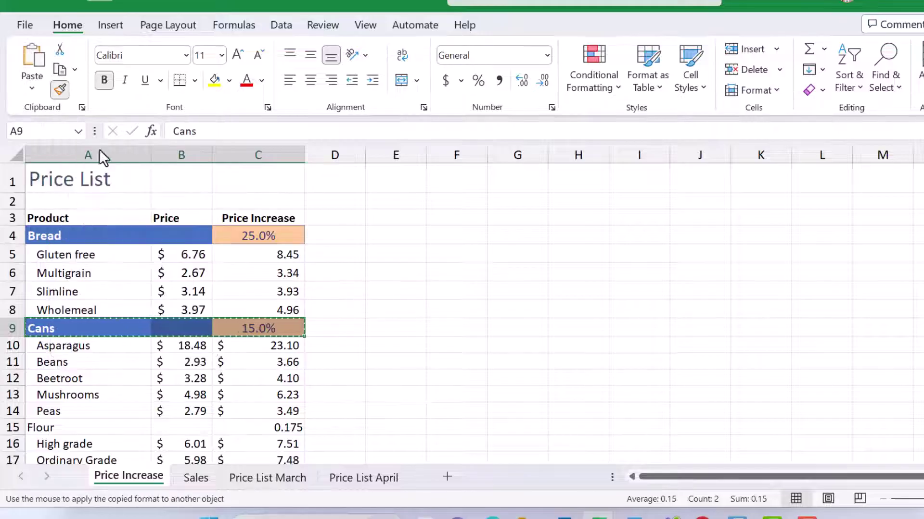
drag(49, 427, 284, 428)
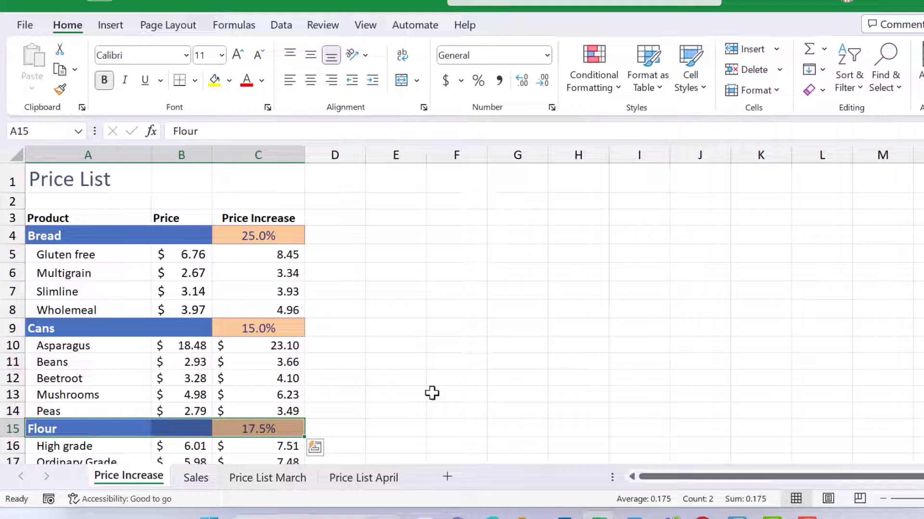
Paint the heading formatting onto Fresh Fruit, Milk, Nuts and Veg (rows 18, 27, 31, 36, A–C).
key(Escape)
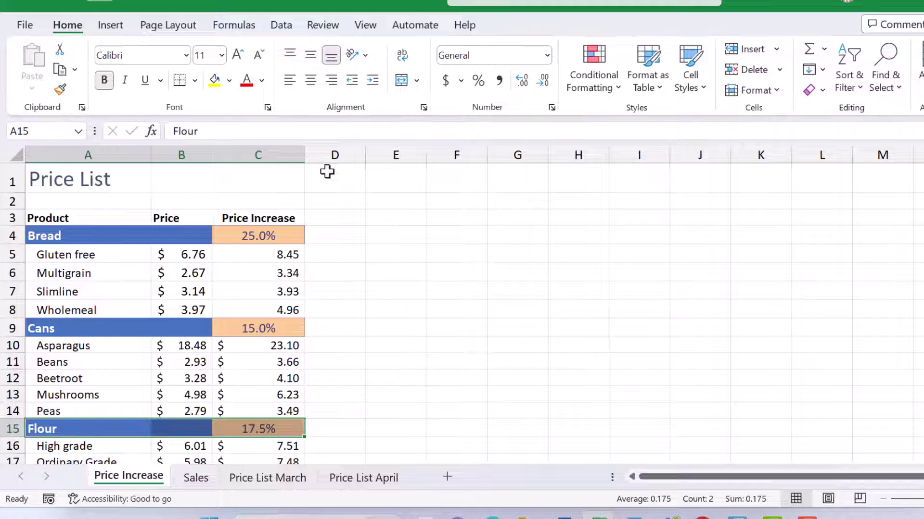
double_click(61, 90)
scroll(376, 276, down, 2)
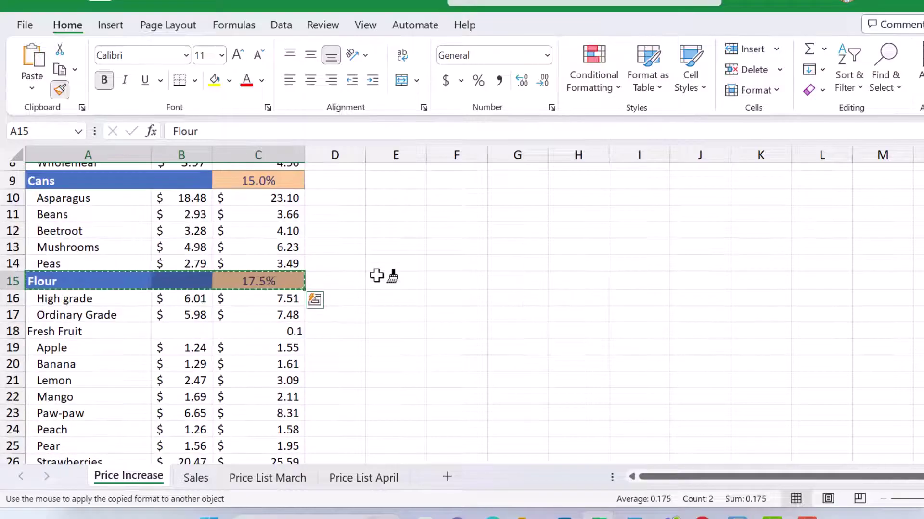
scroll(377, 275, down, 2)
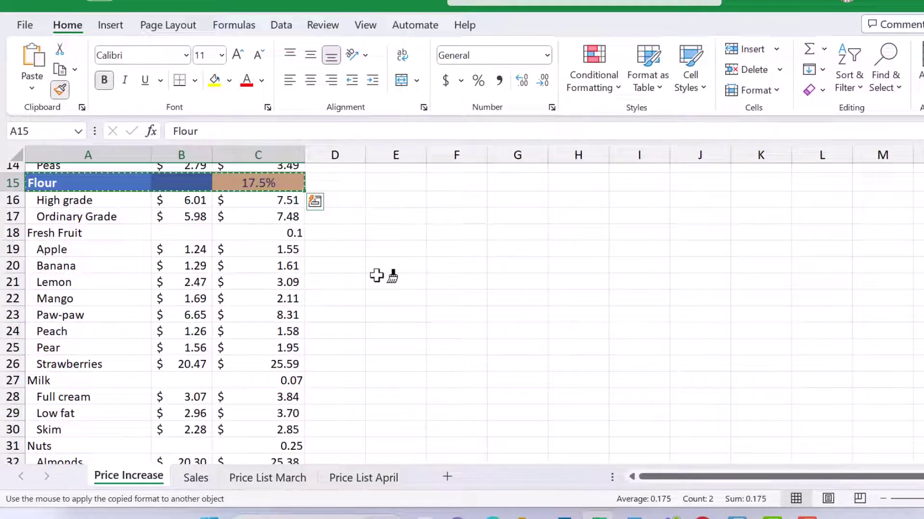
drag(72, 233, 265, 237)
drag(73, 382, 247, 383)
scroll(370, 332, down, 2)
mouse_move(77, 350)
mouse_down()
mouse_move(242, 341)
mouse_move(266, 348)
mouse_up()
scroll(359, 348, down, 2)
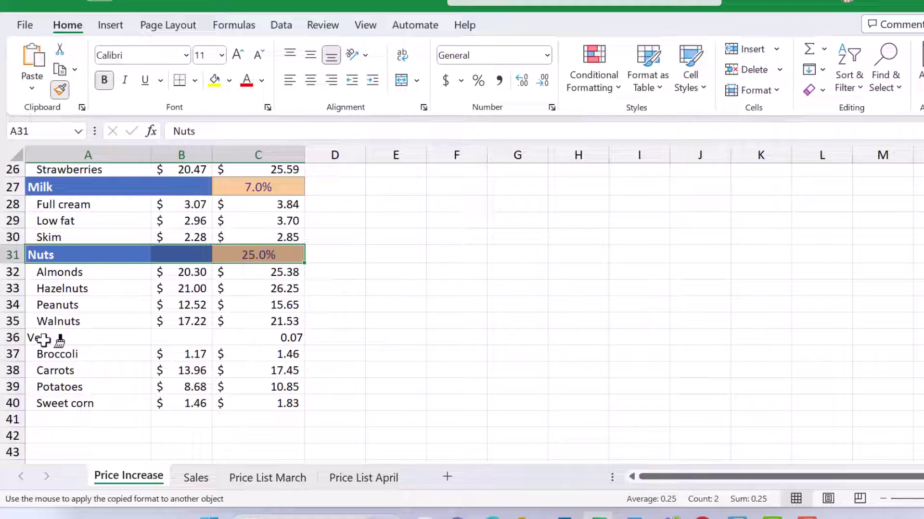
drag(43, 339, 265, 345)
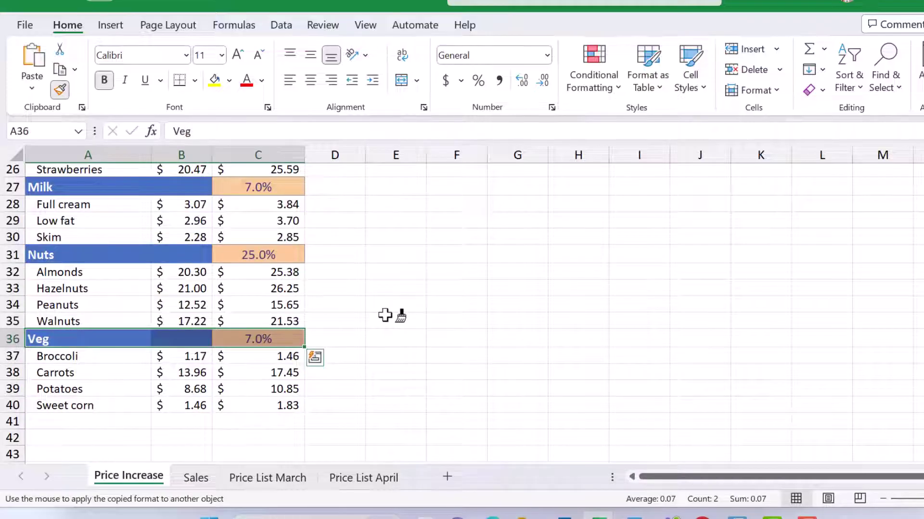
Turn off Format Painter and view the unformatted Price List April sheet via Price List March.
click(61, 89)
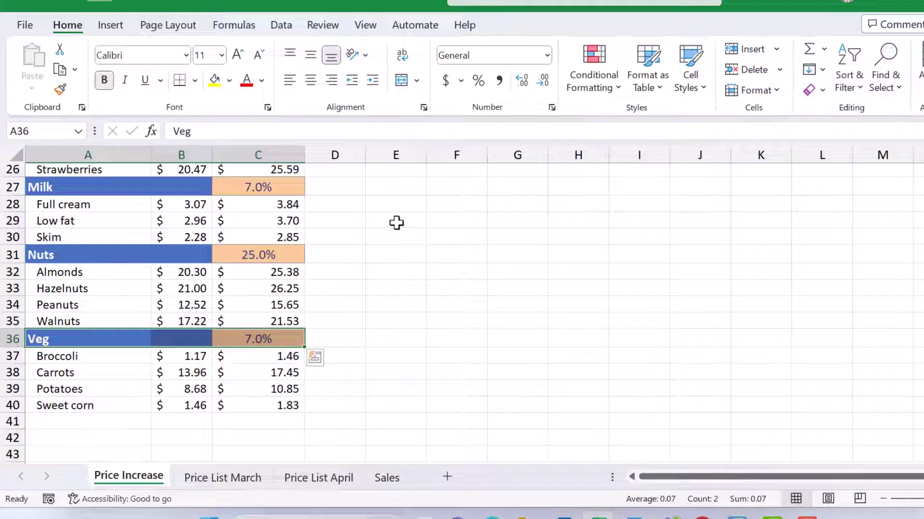
click(230, 478)
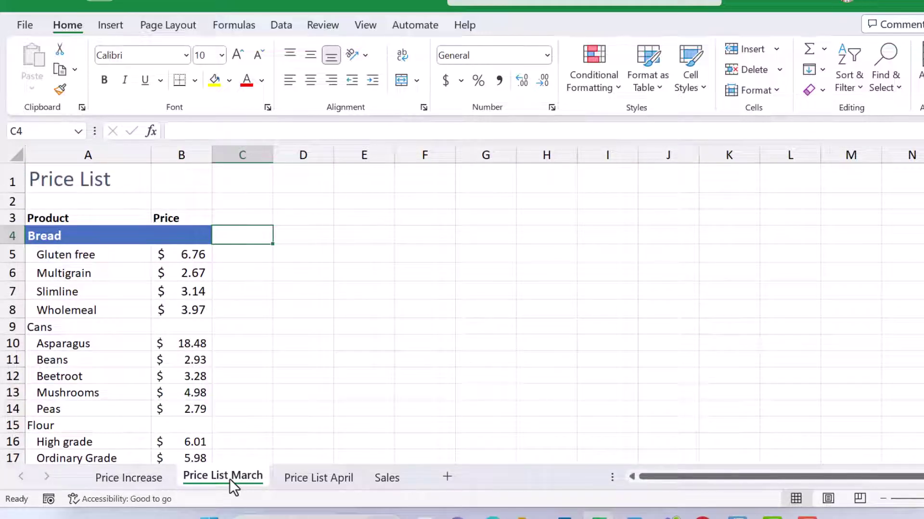
click(299, 480)
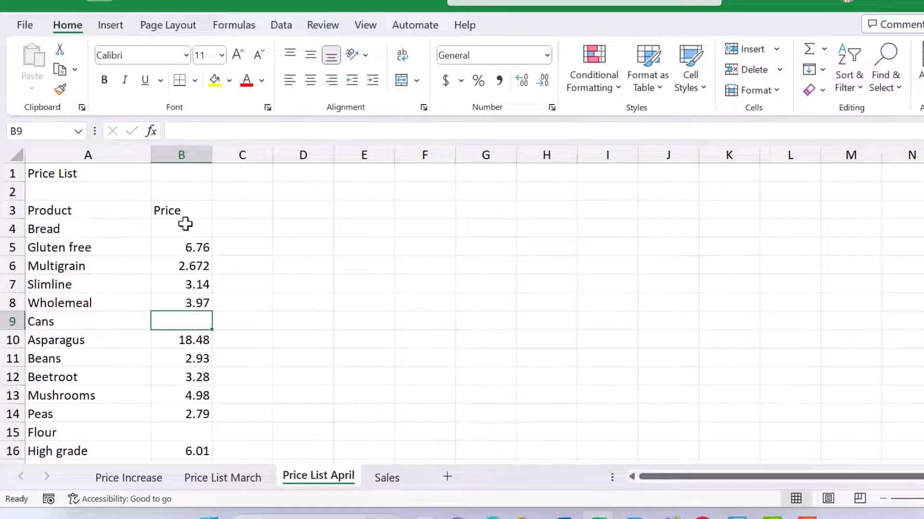
Select all cells on Price List March and copy them.
click(216, 478)
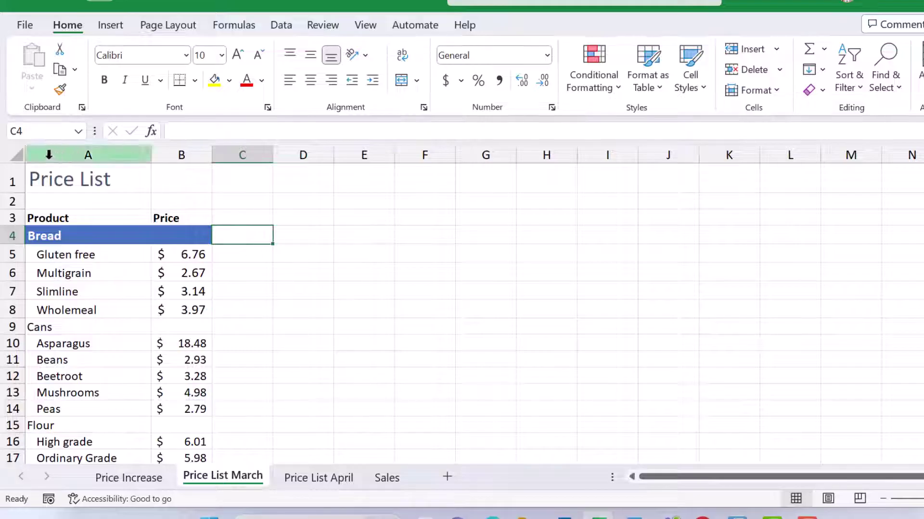
click(17, 155)
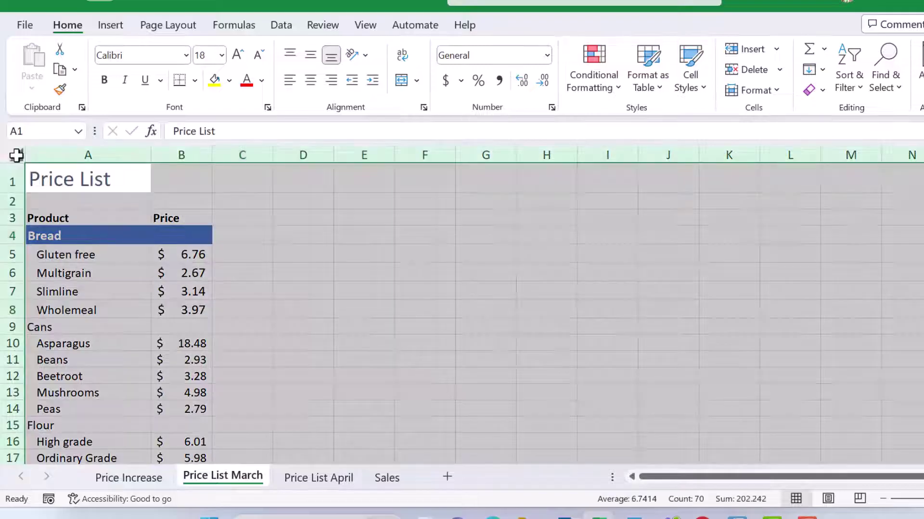
click(278, 216)
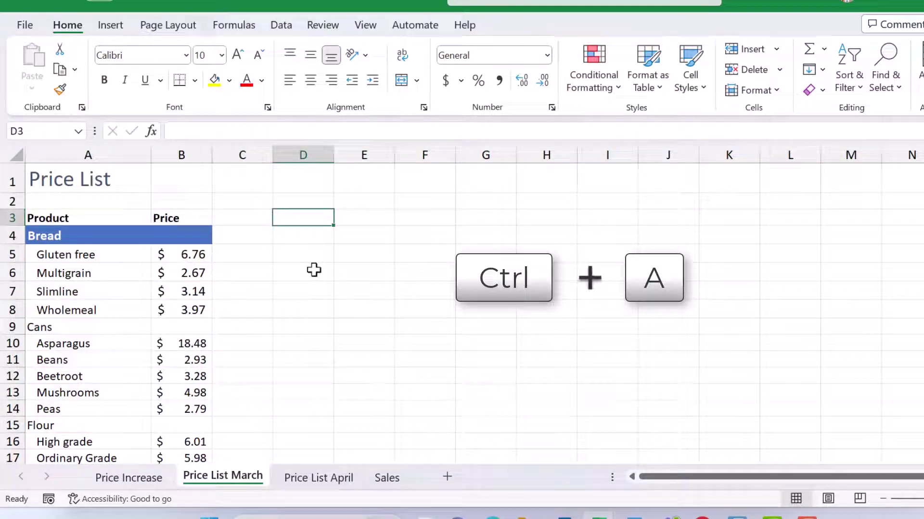
key(ctrl+a)
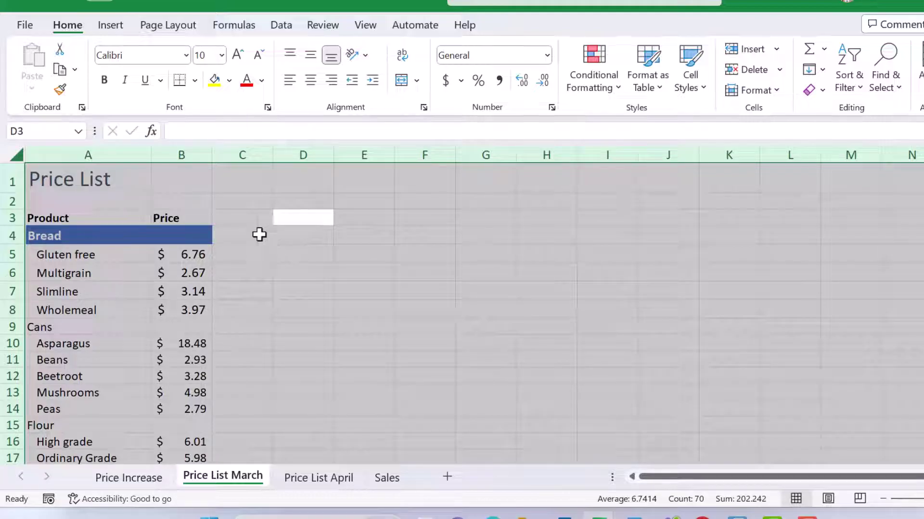
key(ctrl+c)
right_click(250, 201)
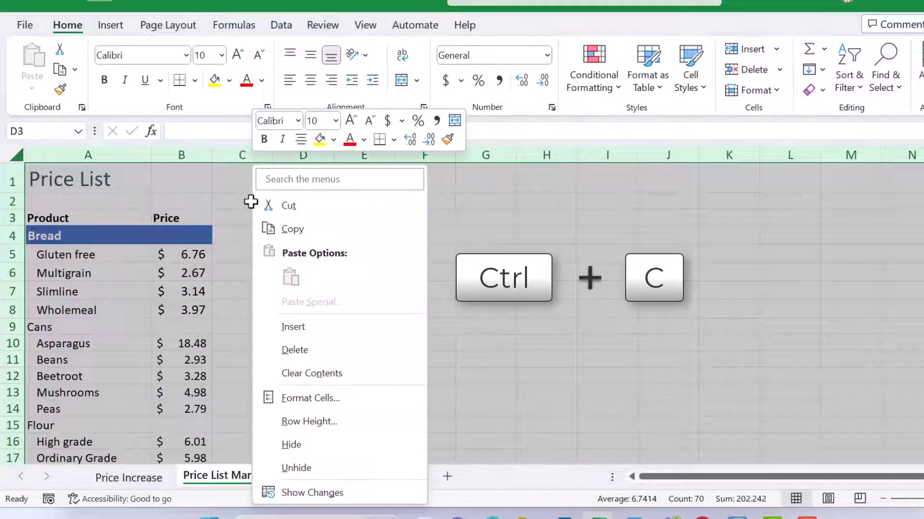
click(286, 230)
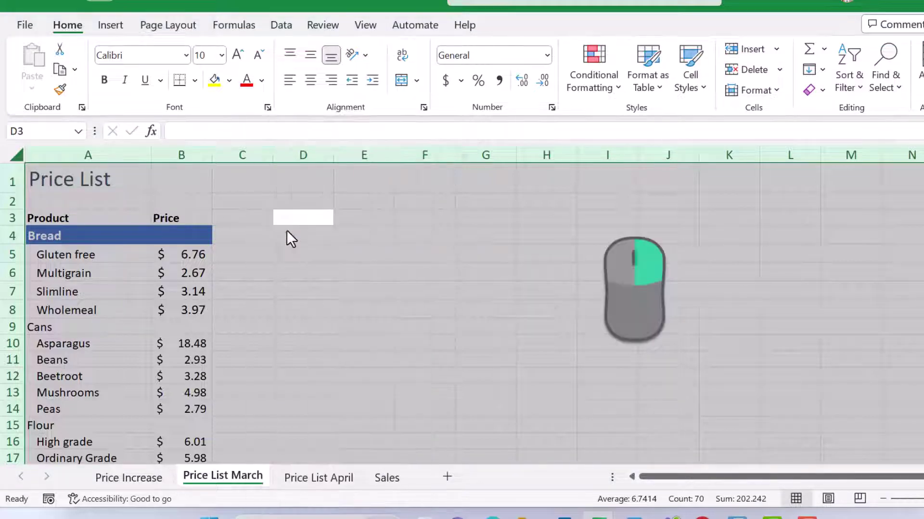
Paste March's formatting only into Price List April starting at A1, giving dollar prices like 2.67.
click(325, 478)
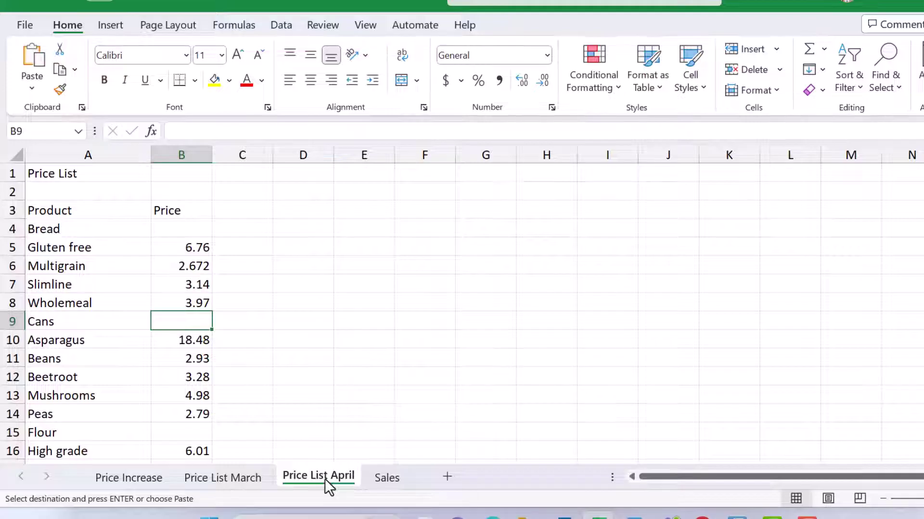
click(83, 174)
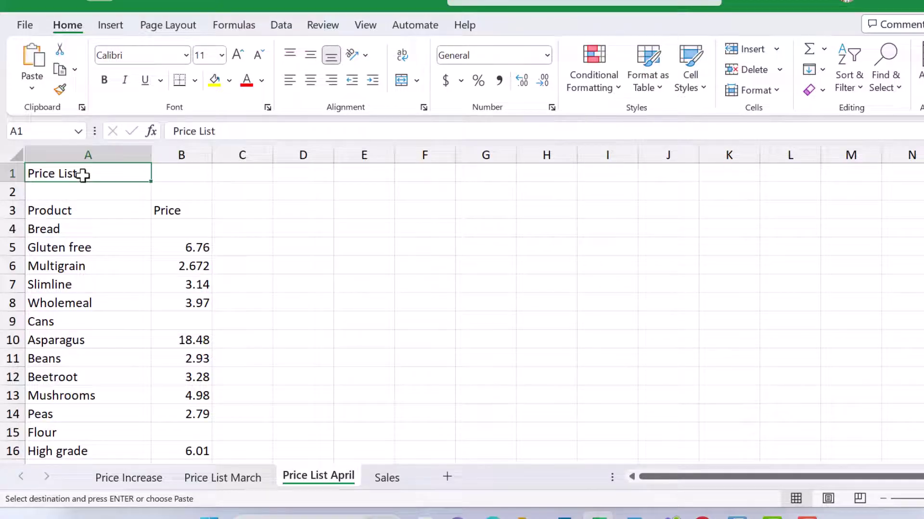
right_click(83, 175)
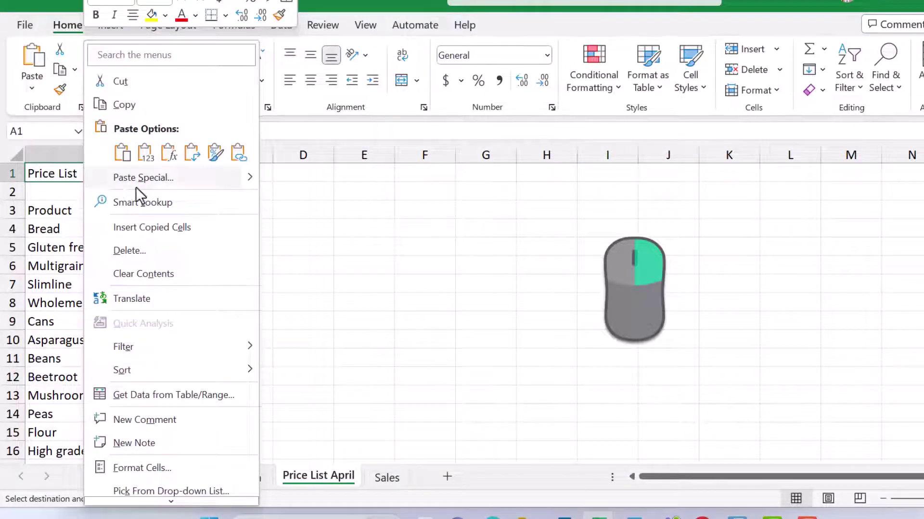
click(214, 150)
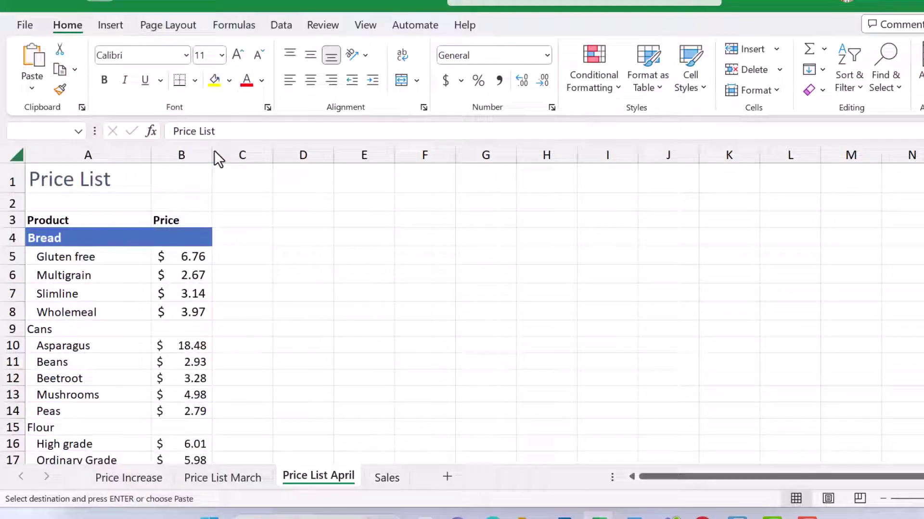
key(ctrl+a)
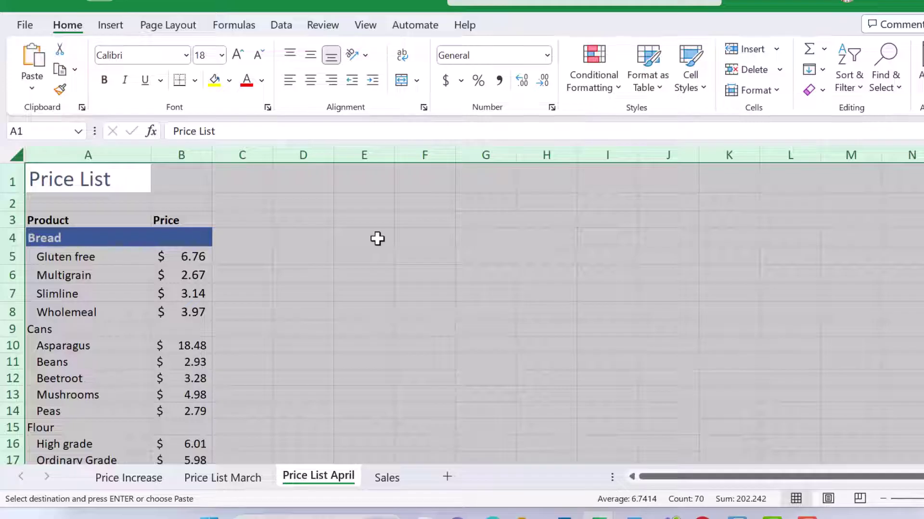
On Sales, add a Greater Than 4700 rule to B2:B15 with light red fill and dark red text.
click(377, 239)
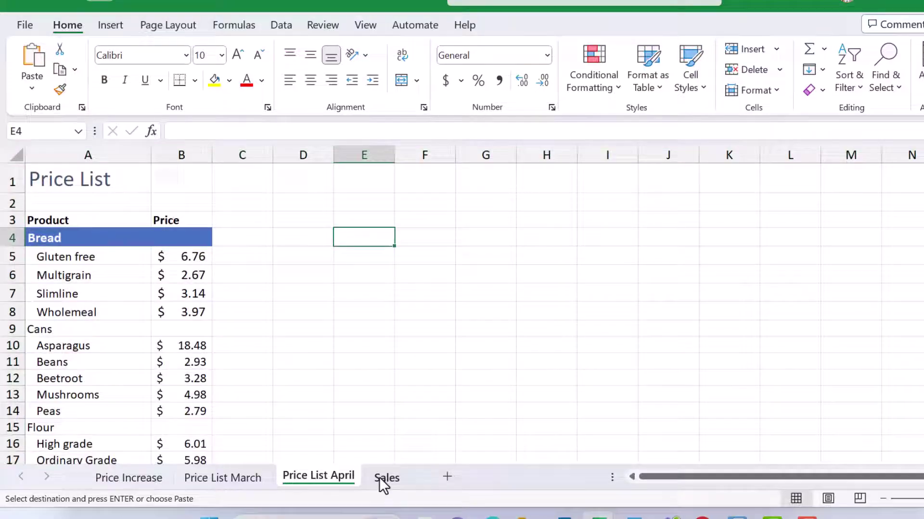
click(387, 477)
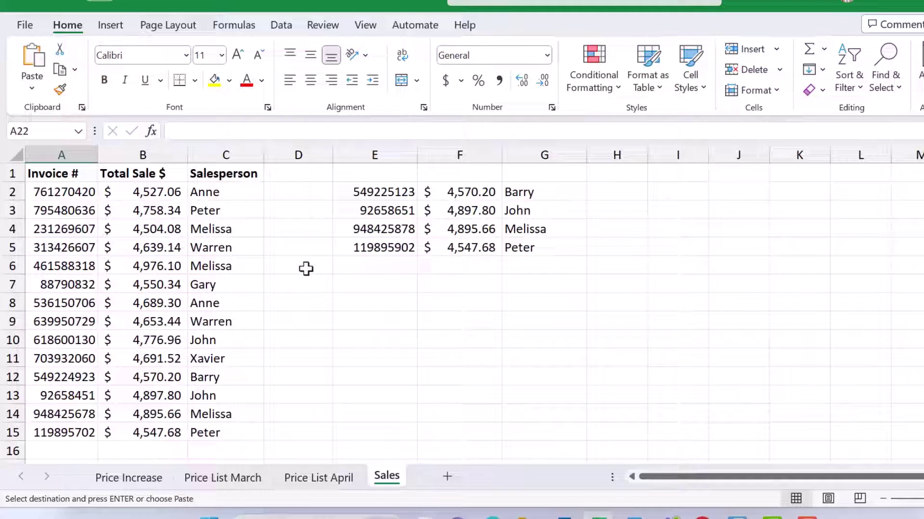
click(159, 192)
drag(159, 192, 133, 433)
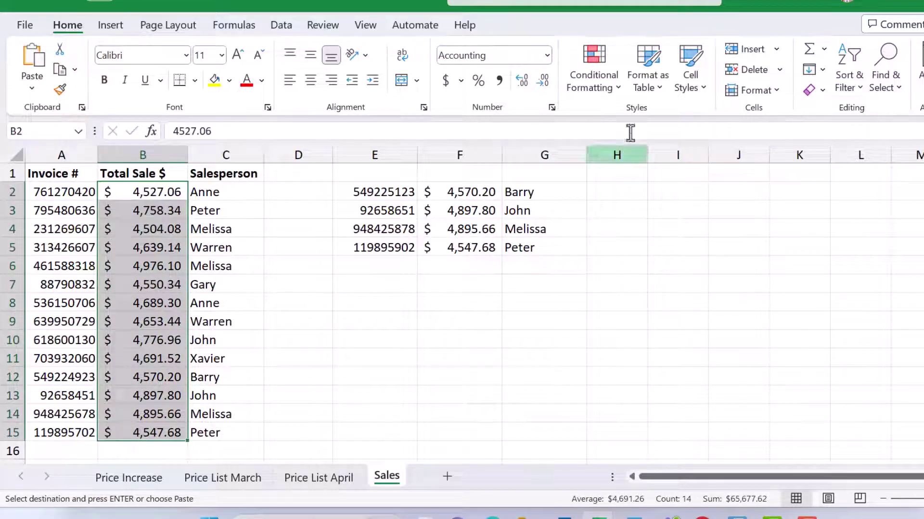
click(609, 72)
mouse_move(610, 117)
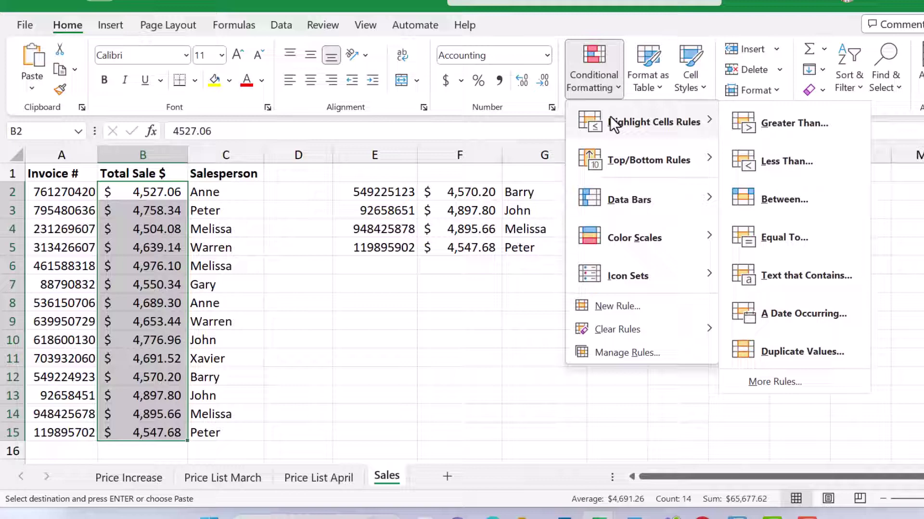
click(780, 122)
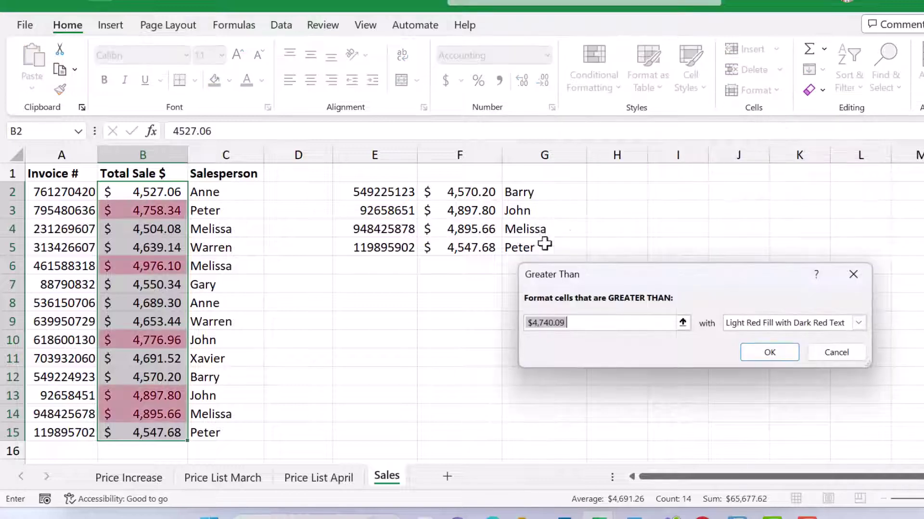
text(47)
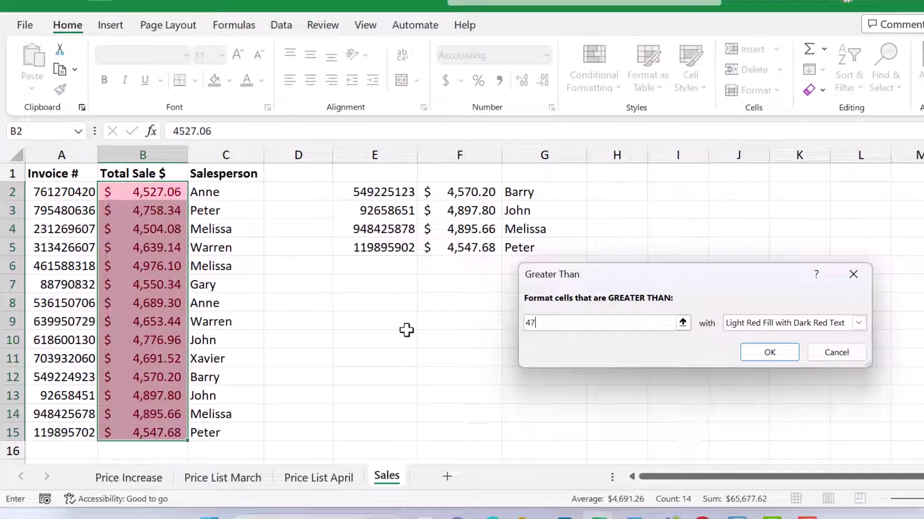
text(00)
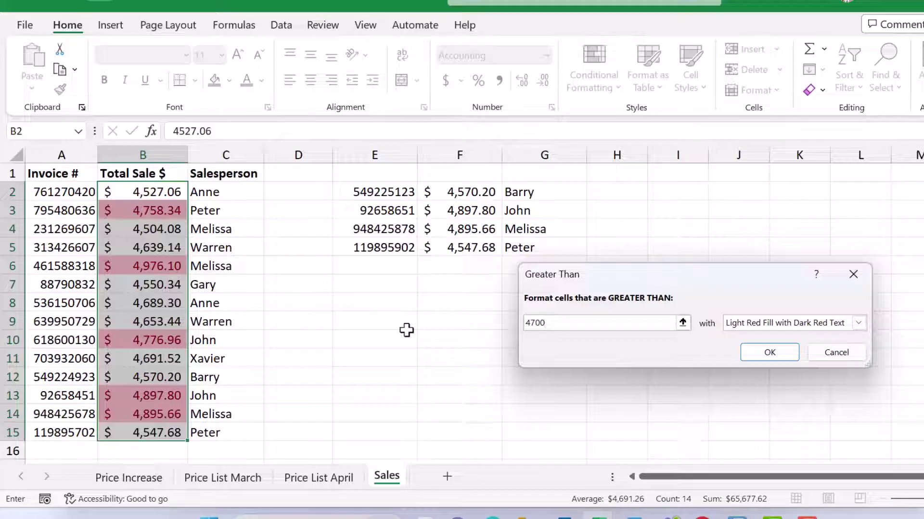
click(778, 357)
Drag the extra records E2:G5 down to A16:C19 below the sales table.
click(326, 342)
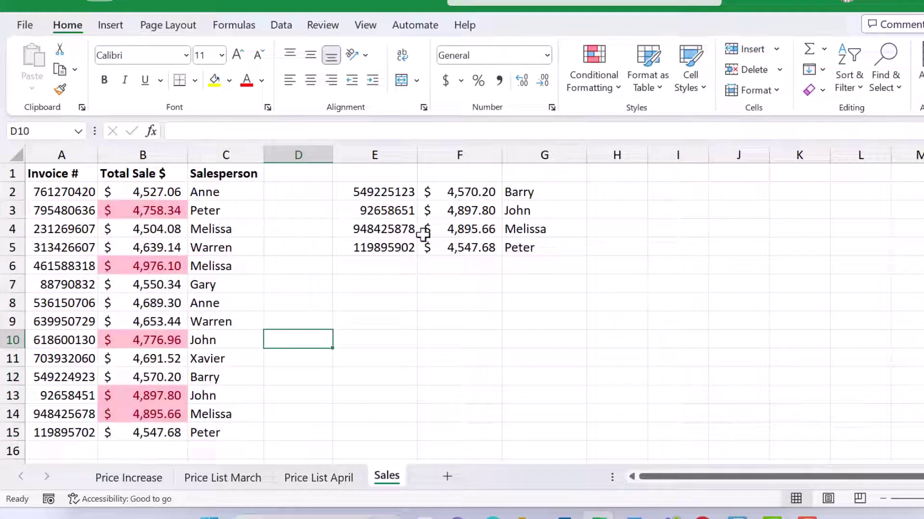
drag(380, 189, 509, 246)
scroll(369, 340, down, 1)
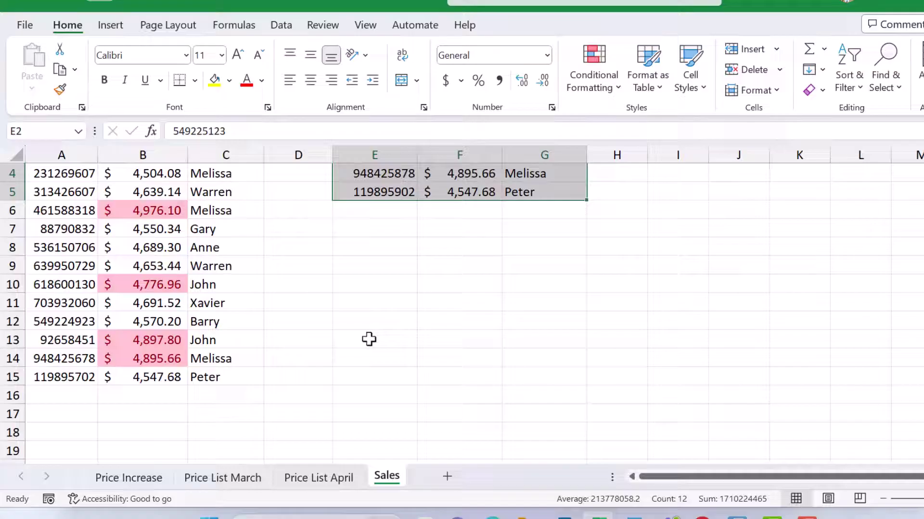
drag(405, 201, 80, 450)
click(175, 394)
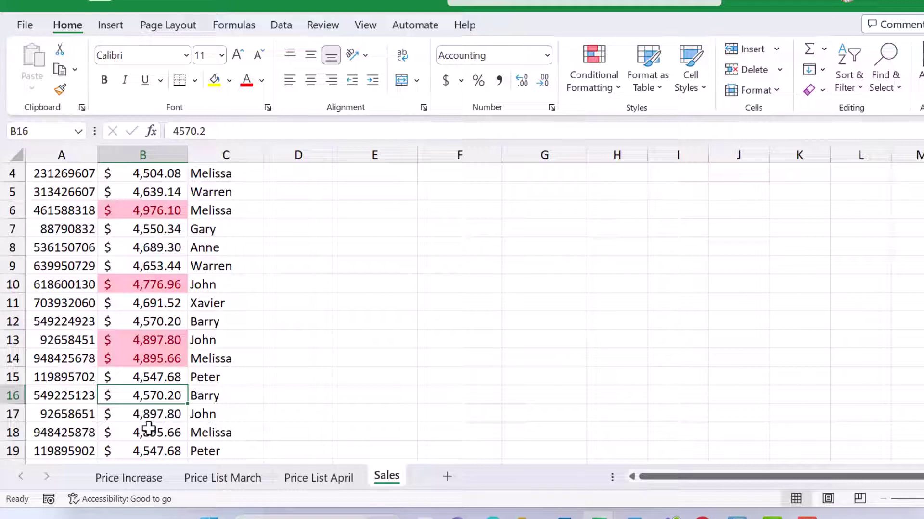
Paint B14's over-4700 formatting onto the new Total Sale cells B15:B19.
click(141, 360)
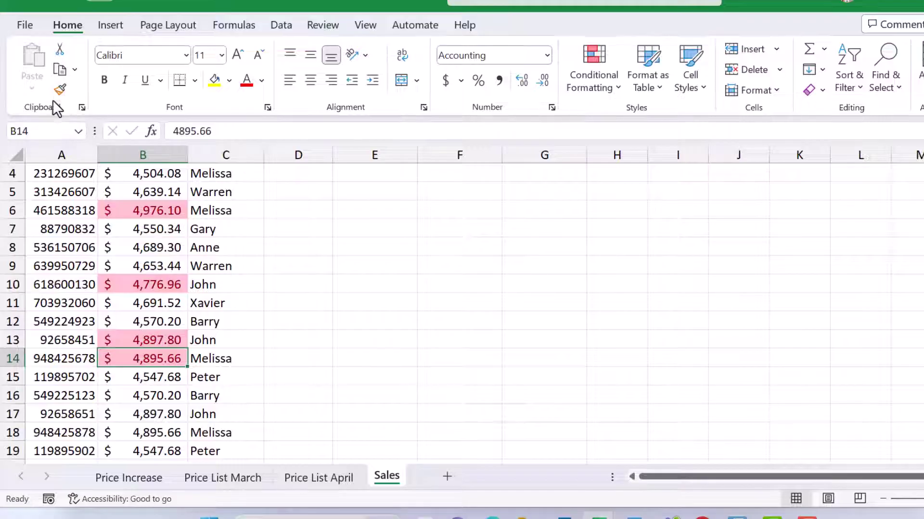
click(60, 90)
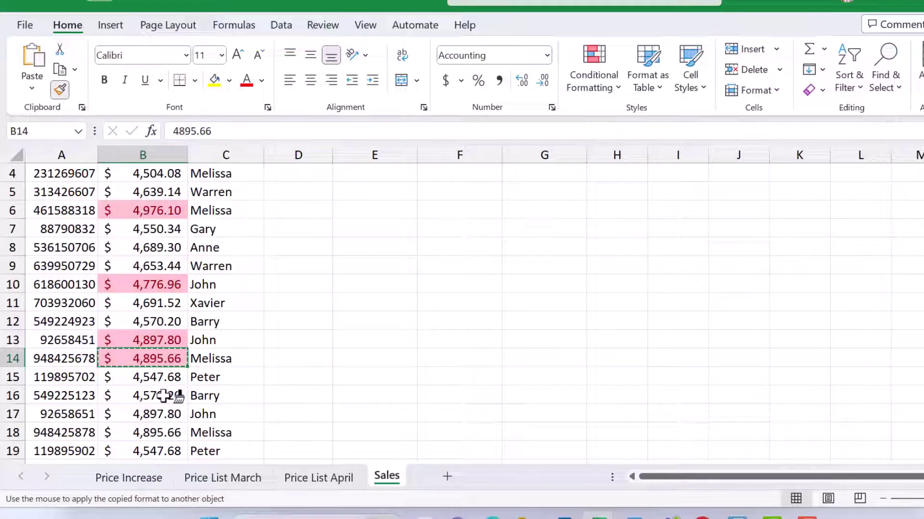
drag(172, 377, 154, 450)
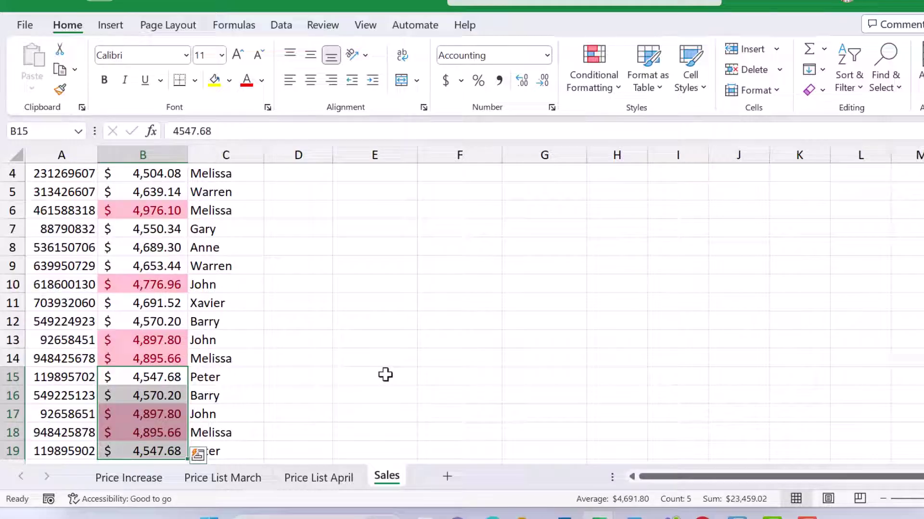
Undo the painting, then paste B14's formatting onto B15:B19 so 4,897.80 and 4,895.66 turn pink.
click(158, 3)
right_click(158, 358)
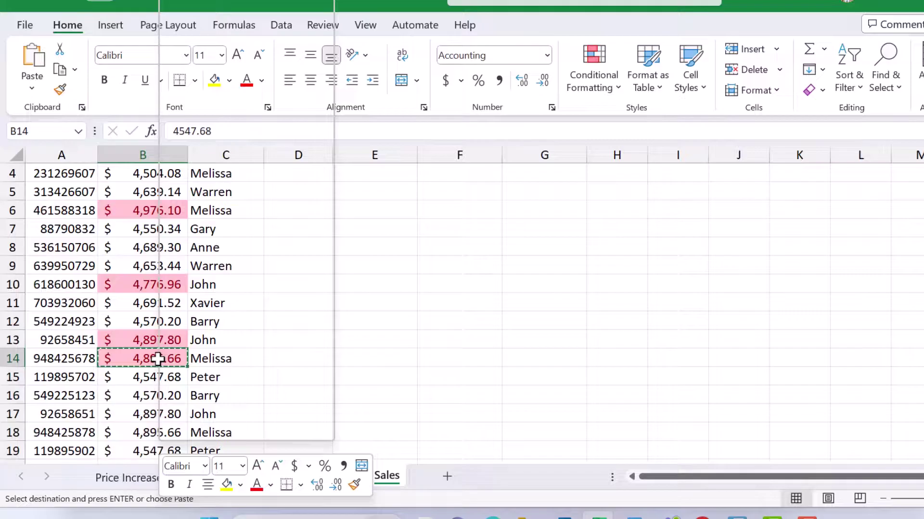
click(198, 39)
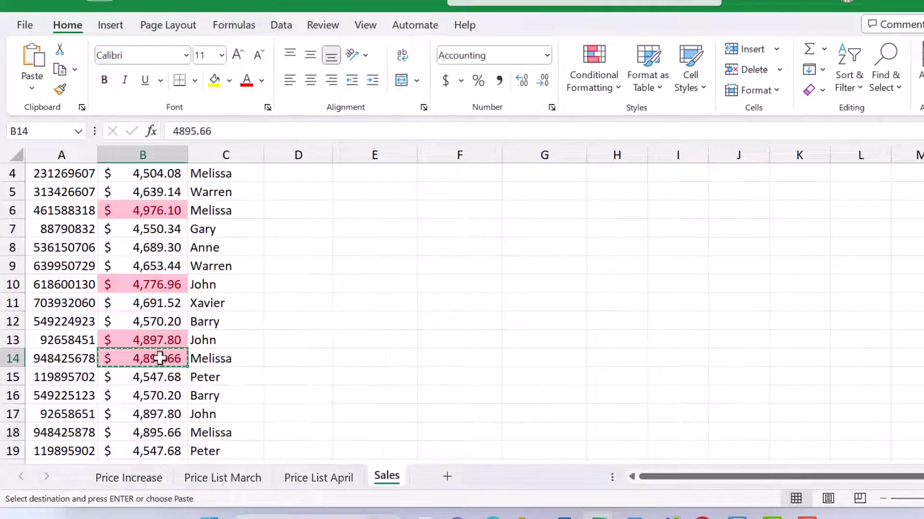
drag(156, 380, 165, 449)
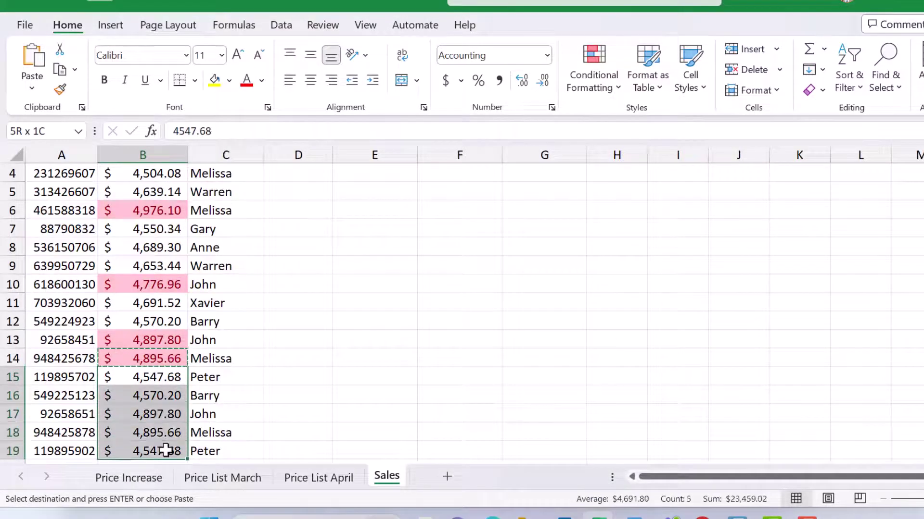
right_click(167, 378)
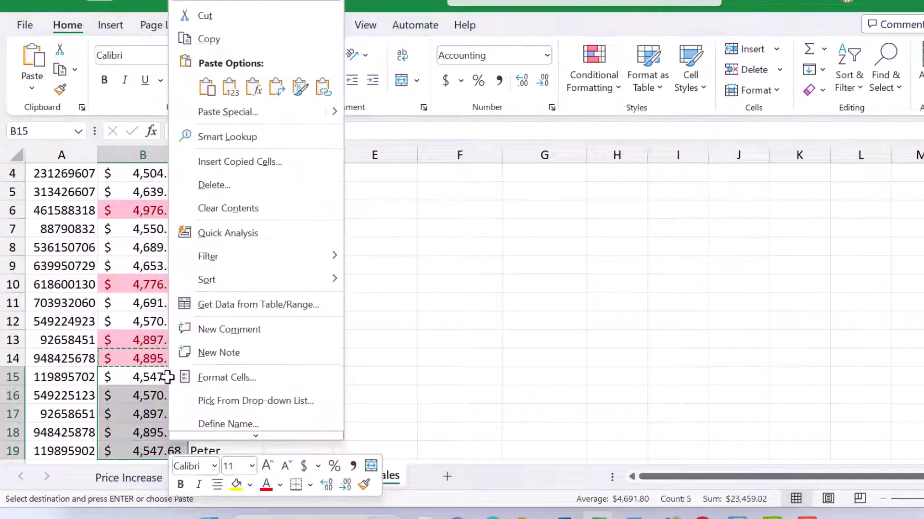
click(300, 88)
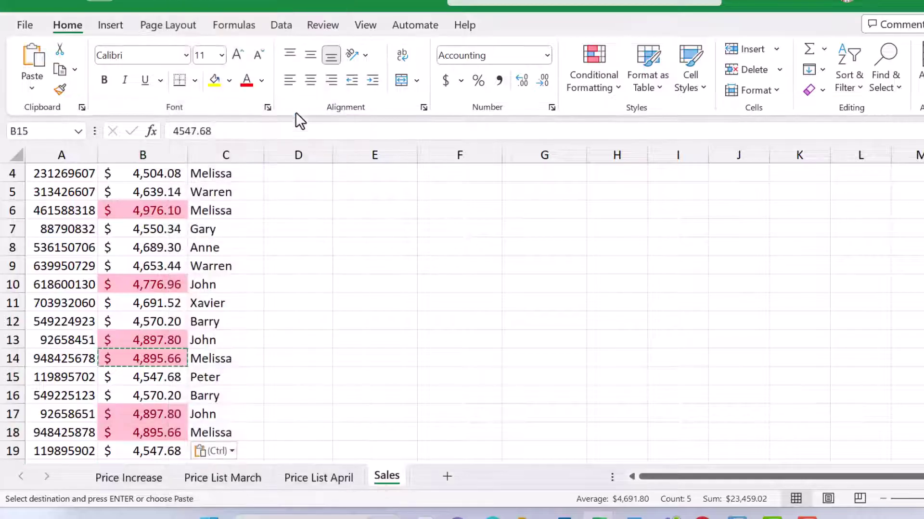
click(283, 318)
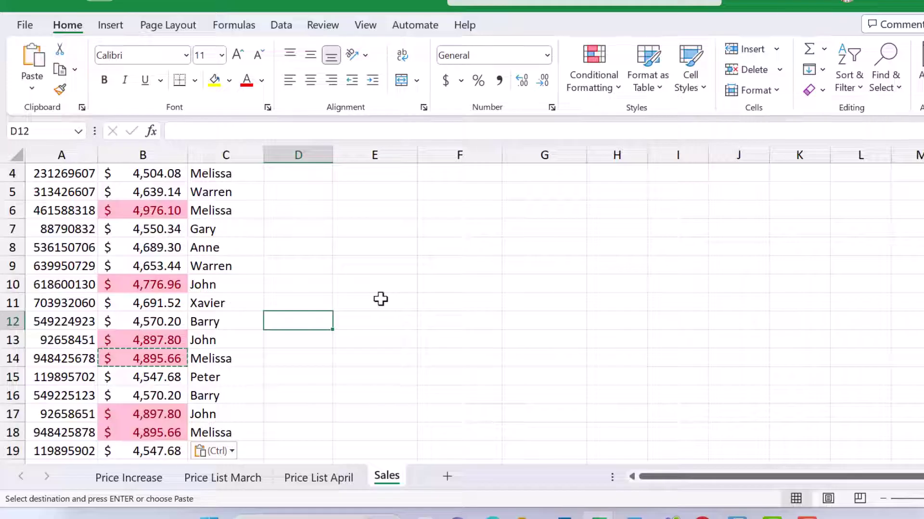
key(Escape)
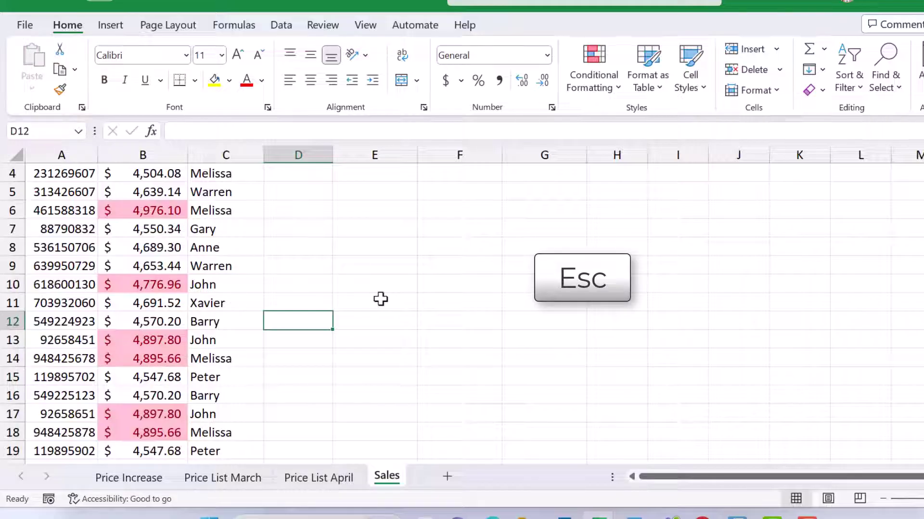